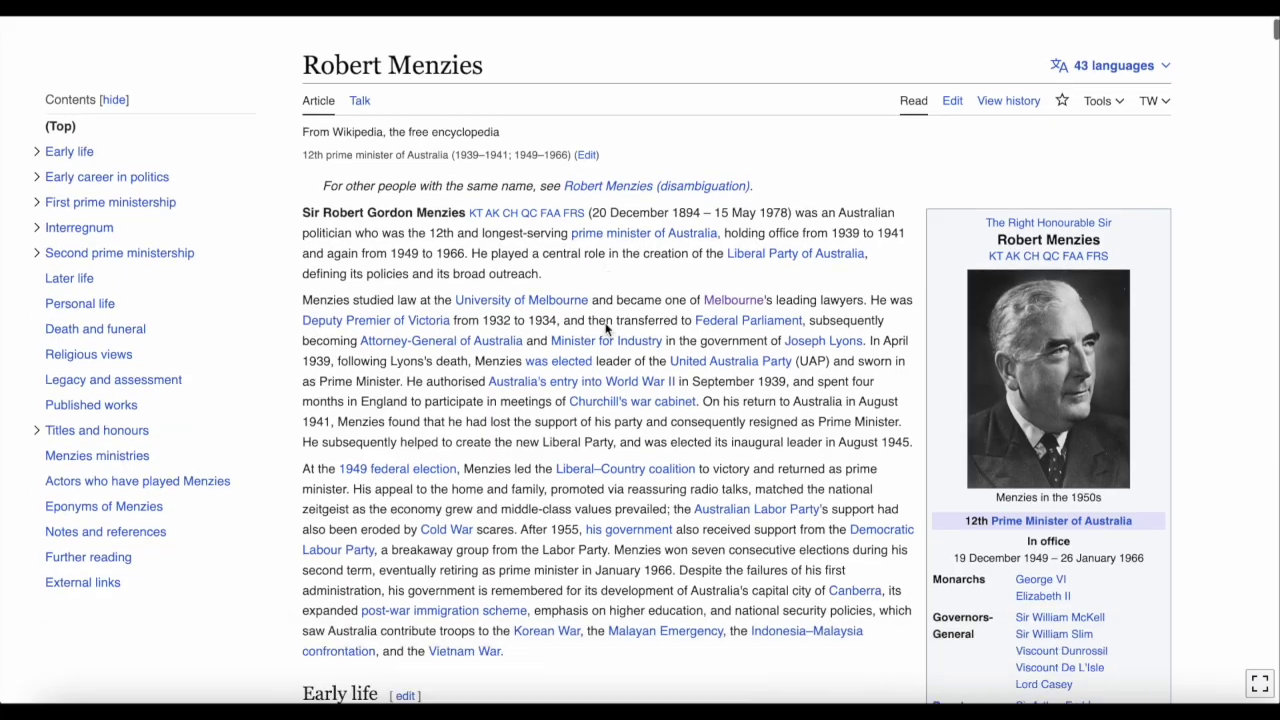
# Step: Scroll the Robert Menzies article down to its categories section
pyautogui.scroll(-10, 605, 328)
pyautogui.scroll(-10, 605, 328)
pyautogui.scroll(-10, 607, 328)
pyautogui.scroll(-10, 607, 328)
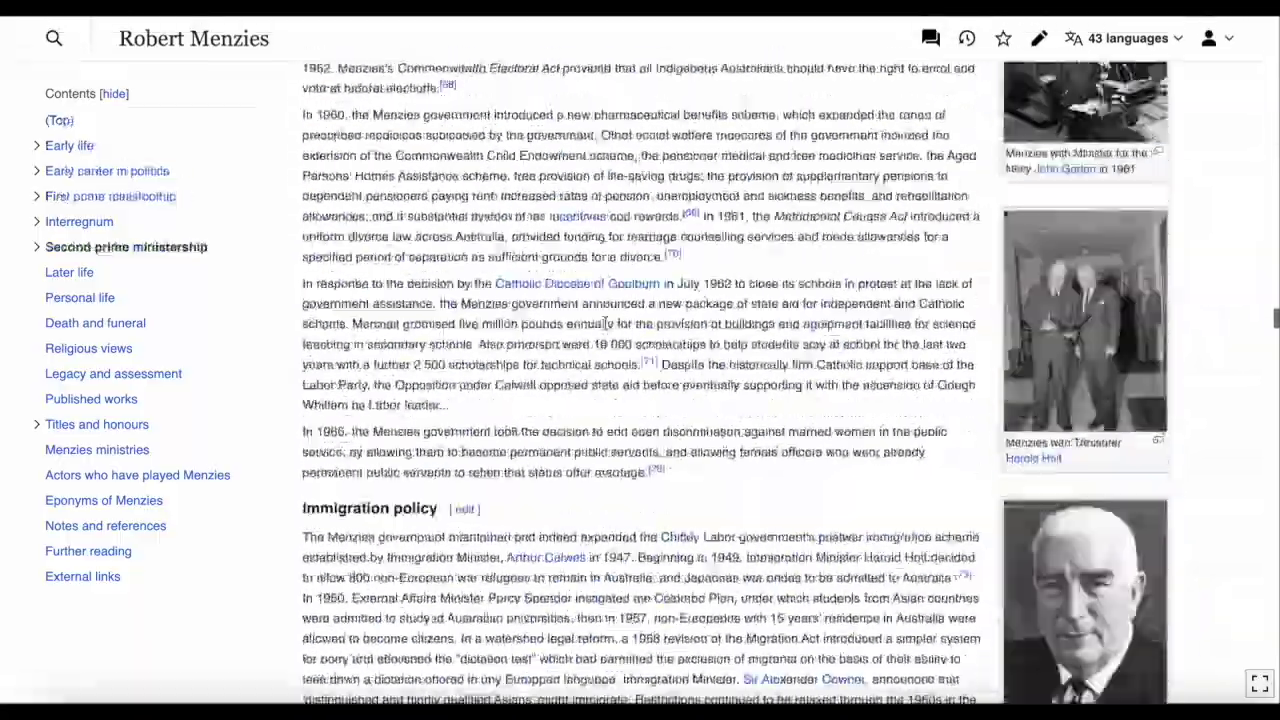
pyautogui.scroll(-10, 607, 328)
pyautogui.scroll(-10, 606, 328)
pyautogui.scroll(-10, 605, 328)
pyautogui.scroll(-10, 605, 328)
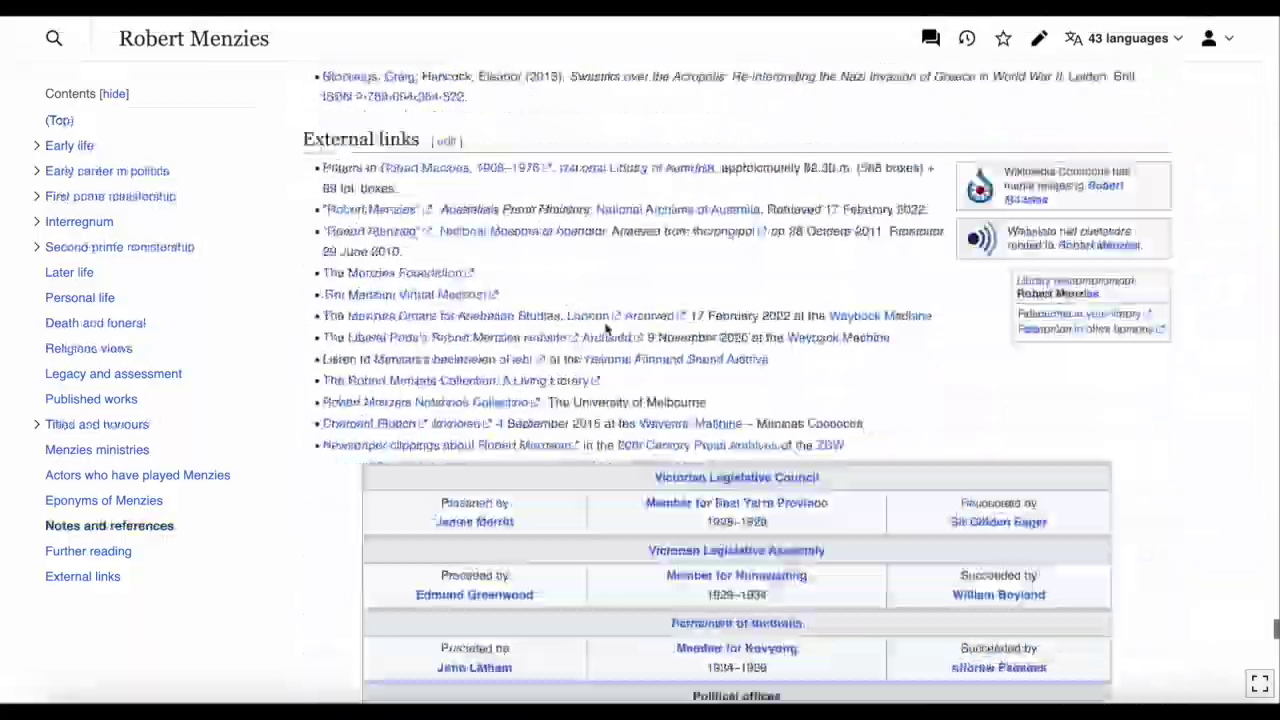
pyautogui.scroll(-10, 606, 328)
pyautogui.scroll(-10, 606, 328)
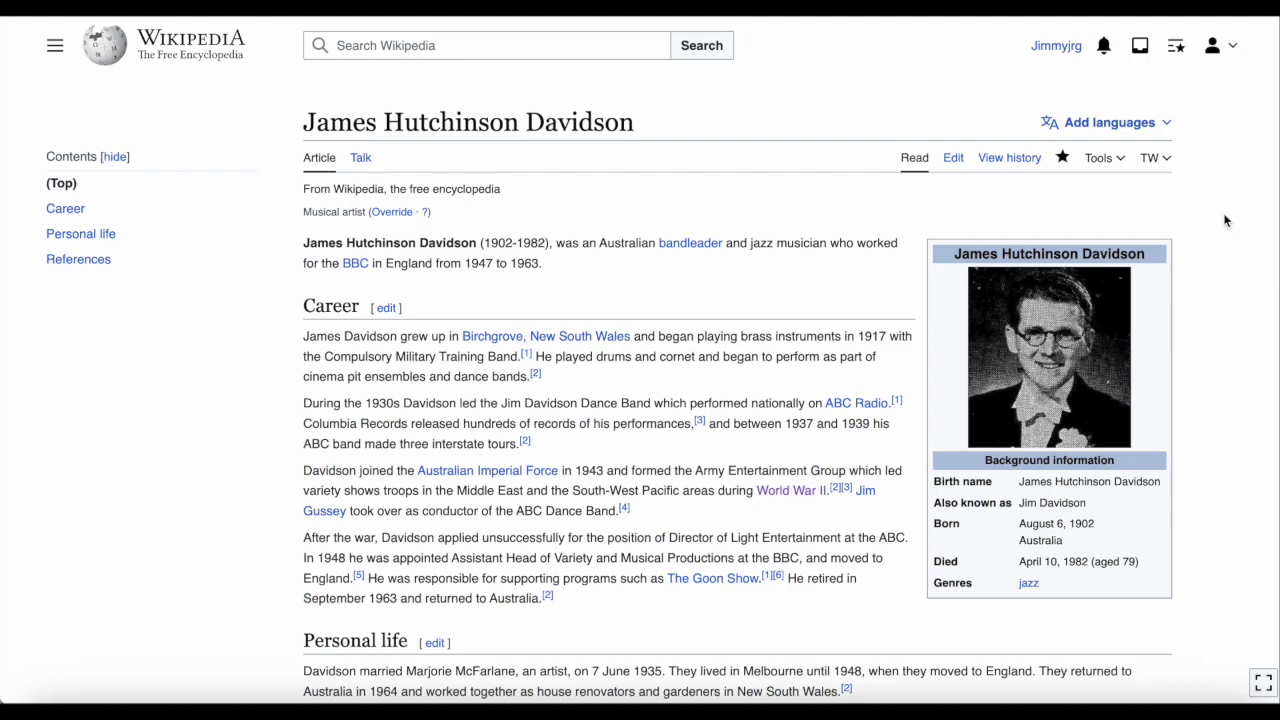
# Step: Scroll to the Categories box, open 'Australian jazz musicians' and browse the category listing
pyautogui.scroll(-1, 1226, 220)
pyautogui.scroll(-1, 1226, 220)
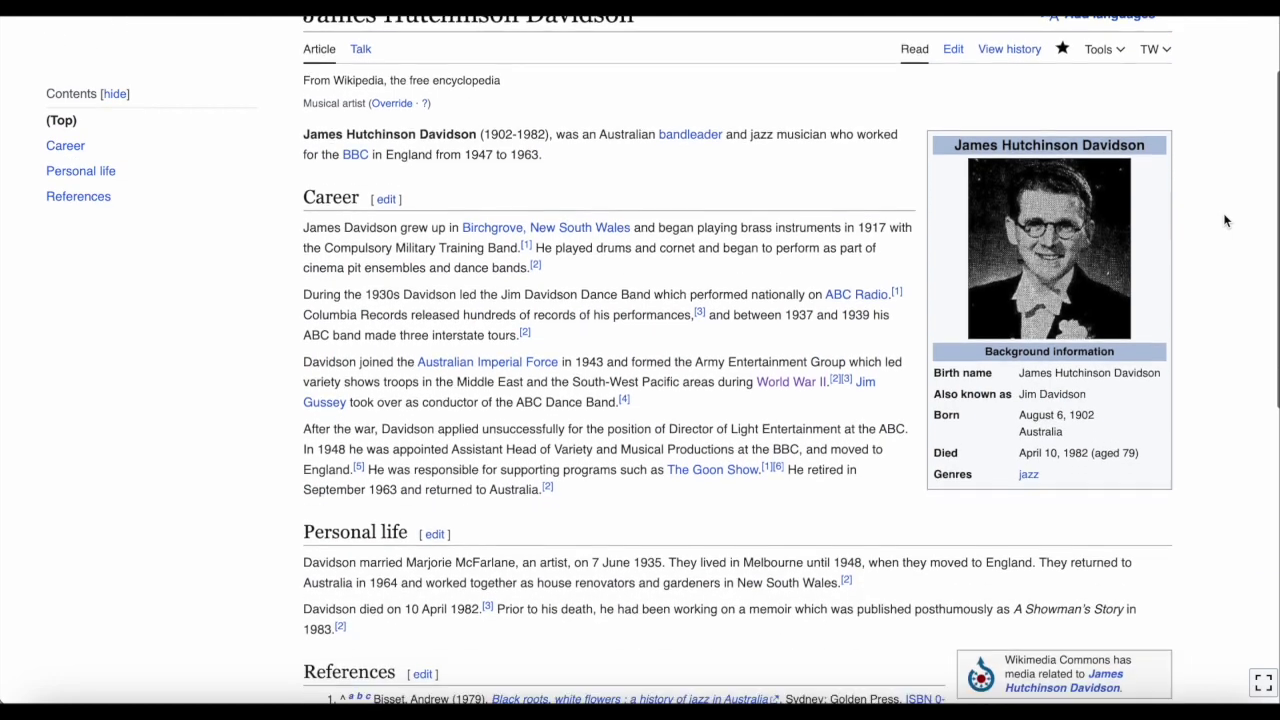
pyautogui.scroll(-2, 1226, 220)
pyautogui.scroll(-1, 1226, 220)
pyautogui.scroll(-2, 1226, 220)
pyautogui.scroll(-1, 1226, 220)
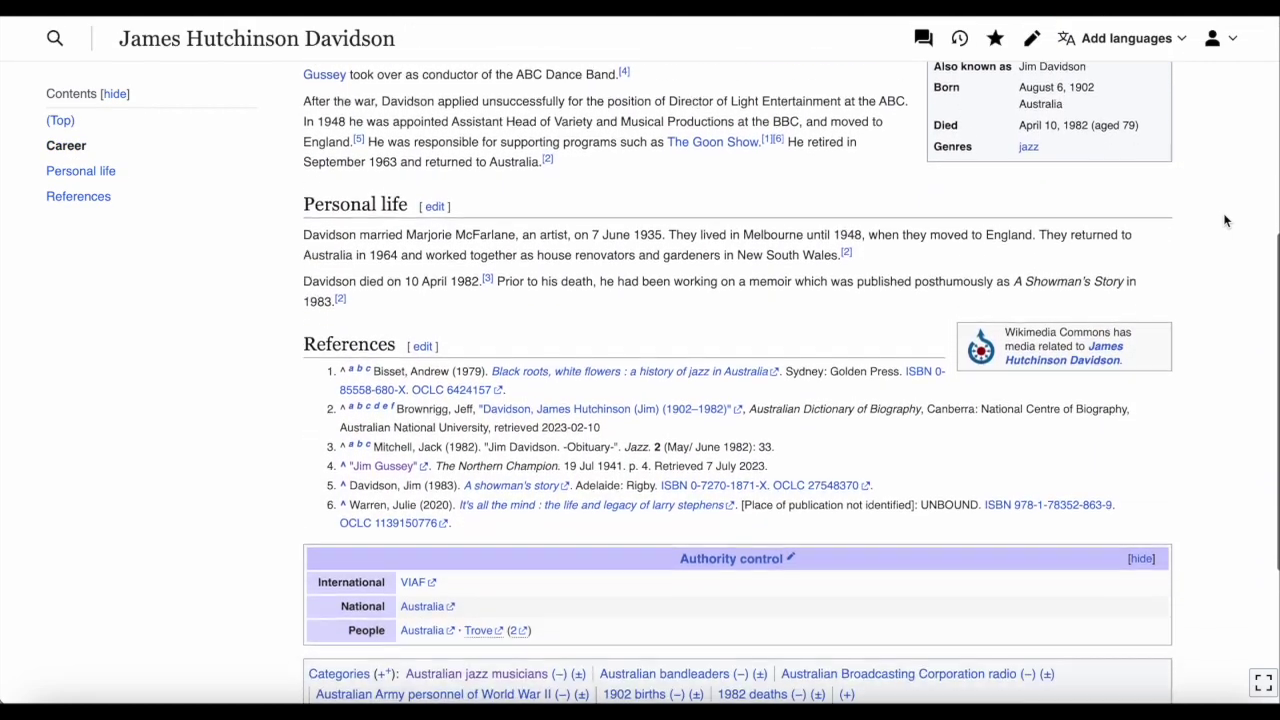
pyautogui.scroll(-1, 1226, 220)
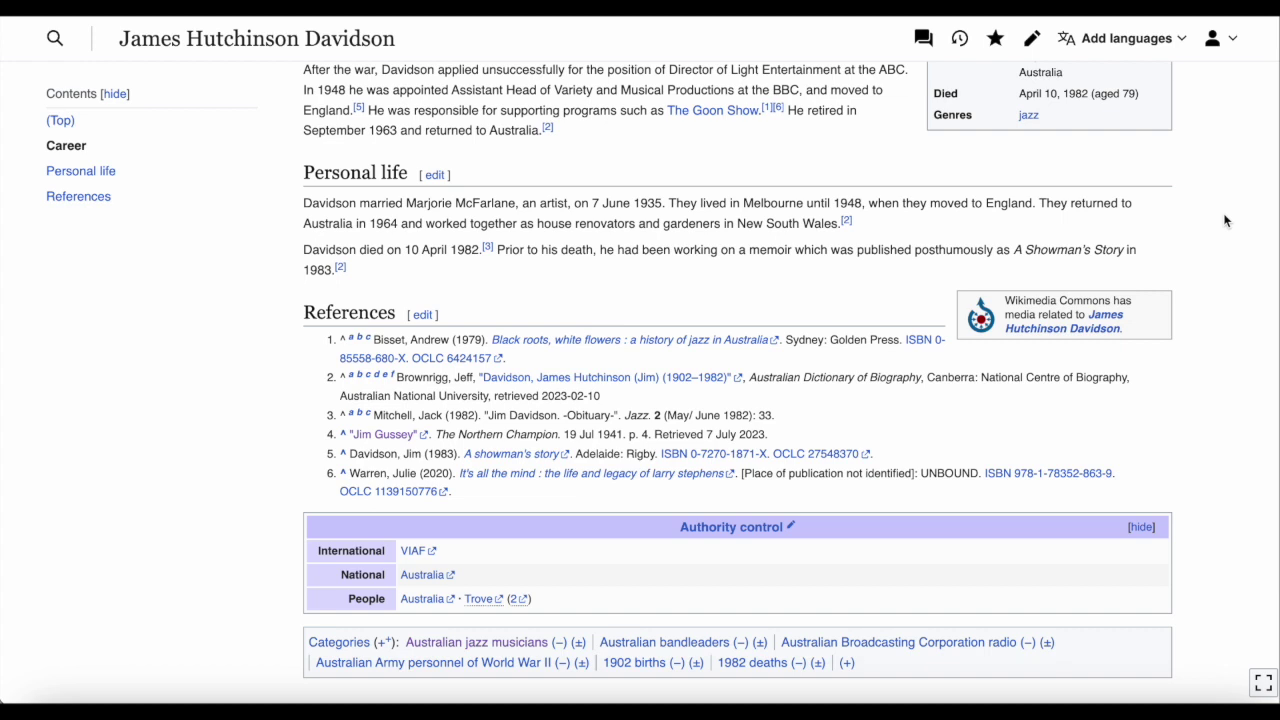
pyautogui.click(535, 645)
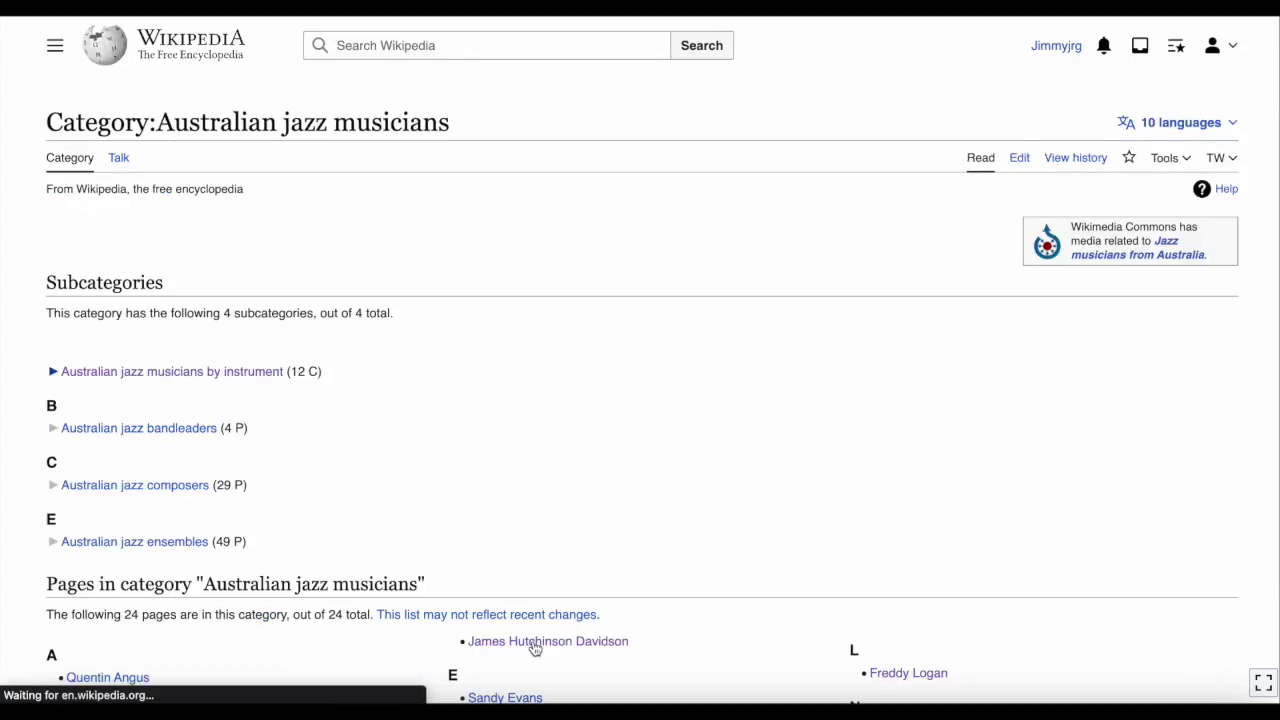
pyautogui.scroll(-3, 535, 648)
pyautogui.scroll(-3, 535, 648)
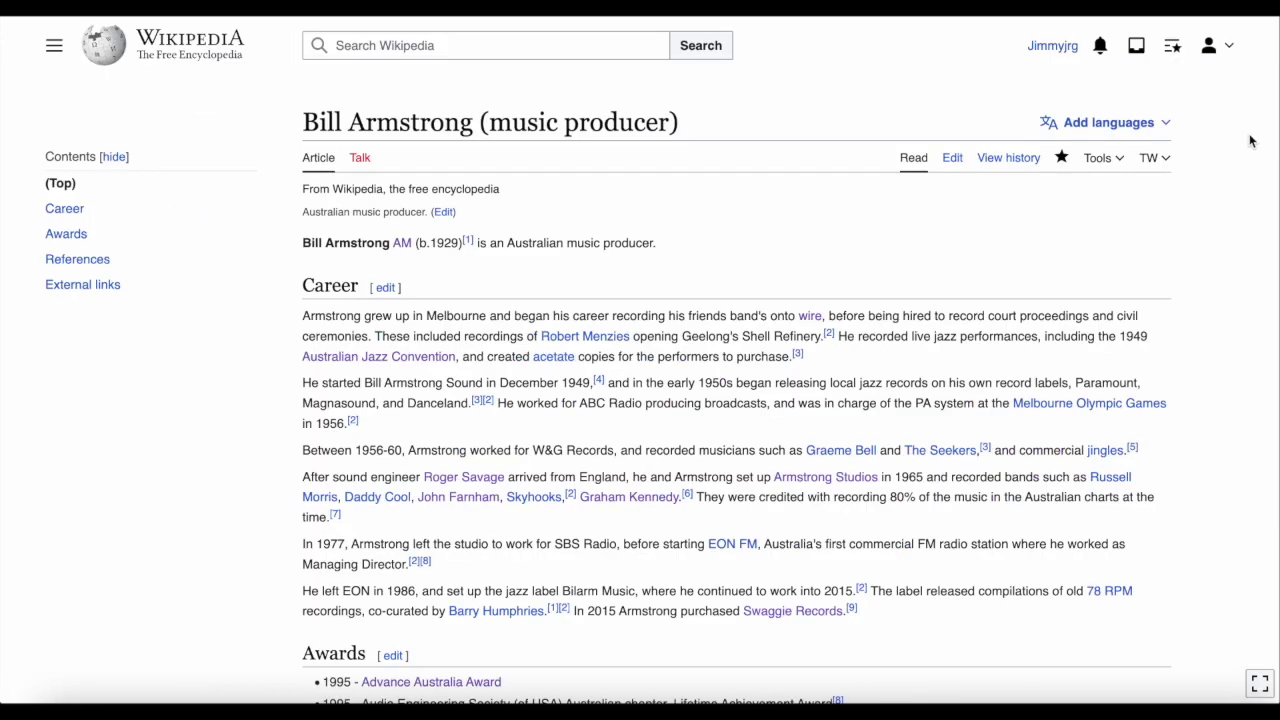
pyautogui.scroll(-3, 1249, 141)
pyautogui.scroll(-2, 1249, 141)
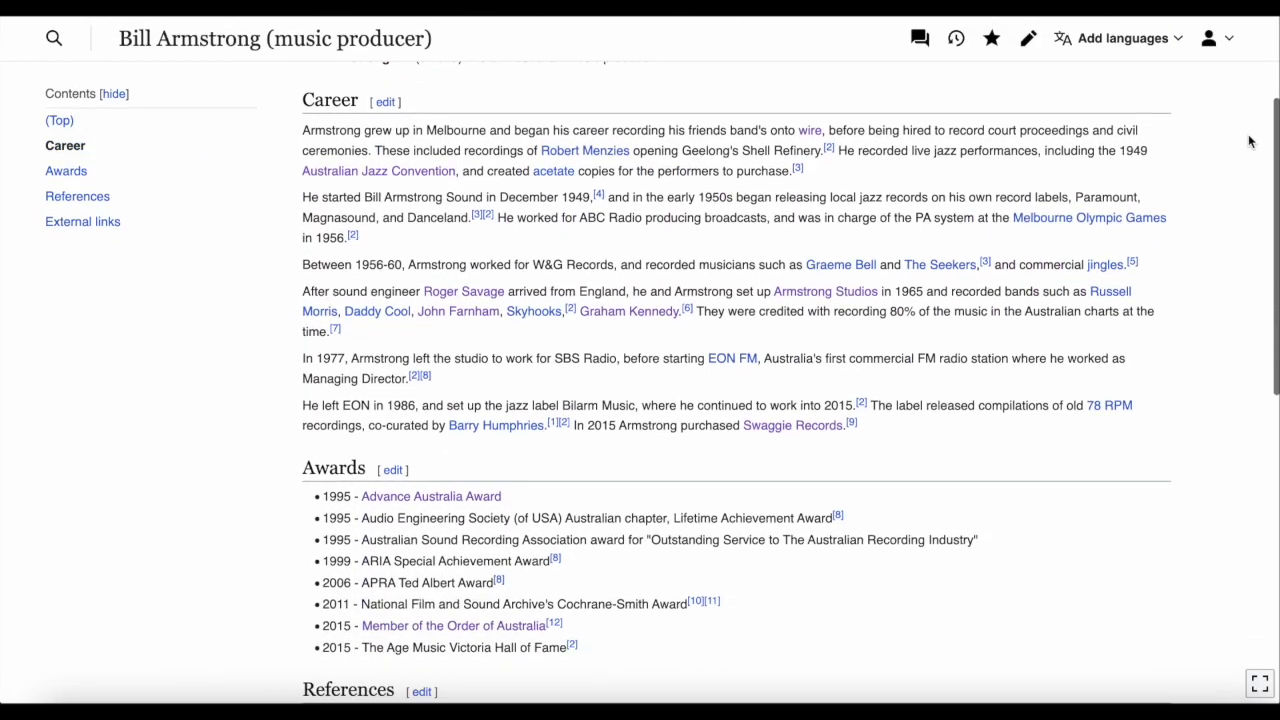
pyautogui.scroll(-2, 1249, 141)
pyautogui.scroll(-1, 1249, 141)
pyautogui.scroll(-2, 1249, 141)
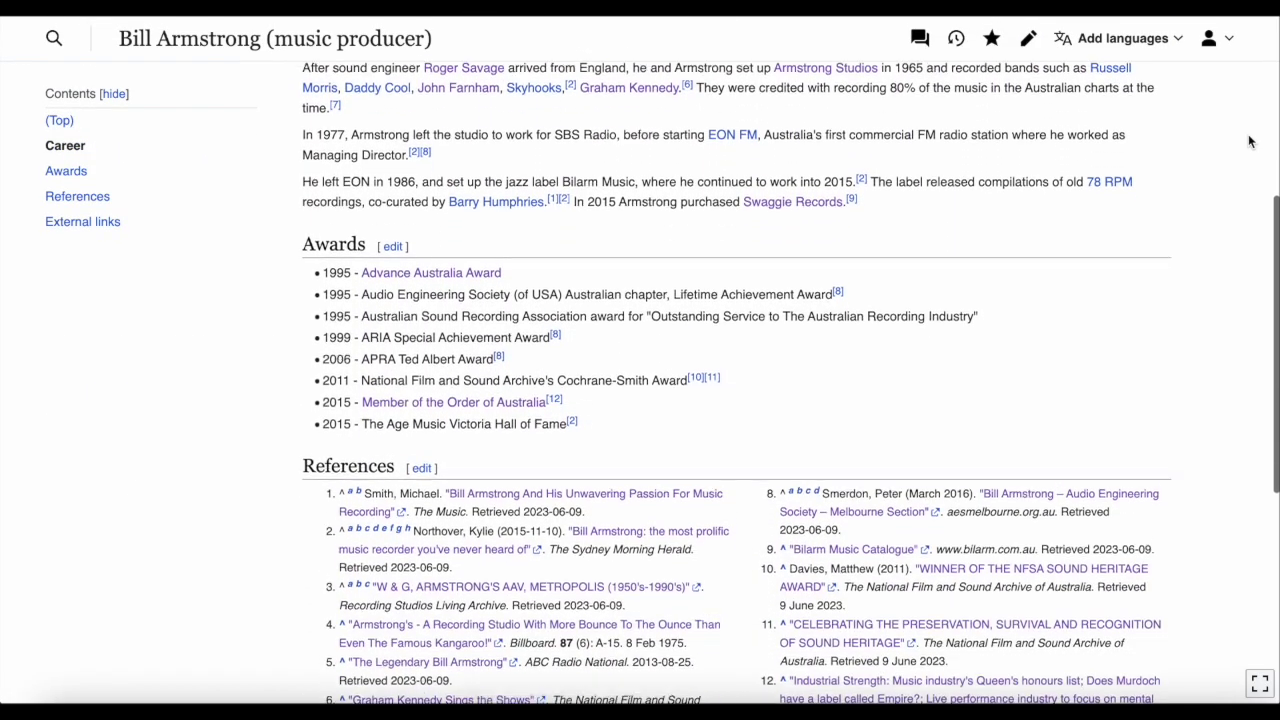
pyautogui.scroll(-2, 1249, 141)
pyautogui.scroll(-1, 1249, 141)
pyautogui.scroll(-2, 1249, 141)
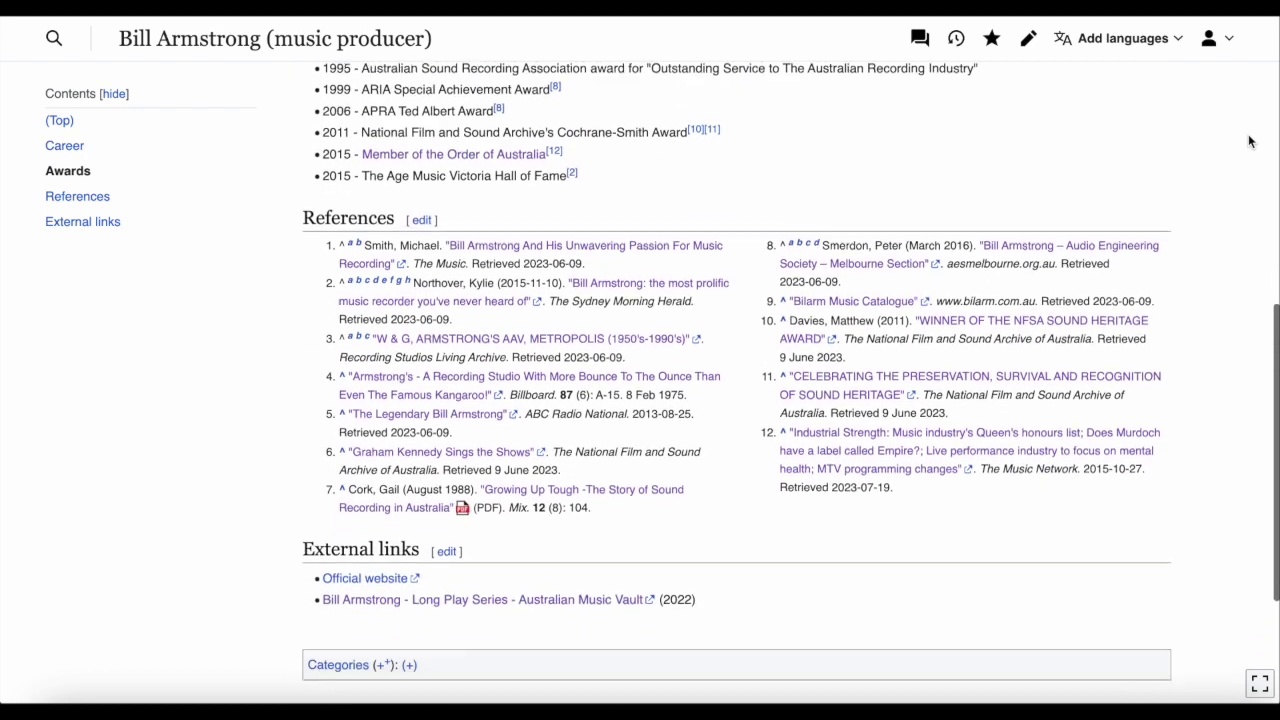
pyautogui.scroll(-1, 1249, 141)
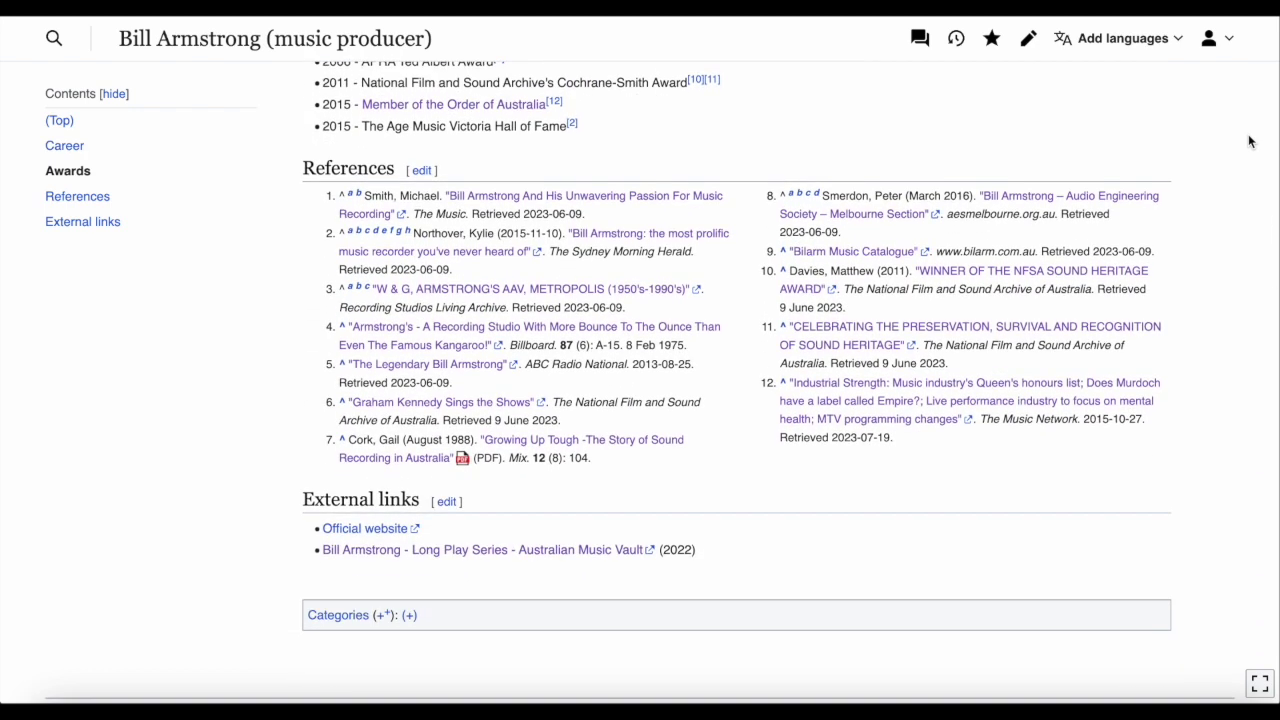
pyautogui.scroll(1, 1249, 141)
pyautogui.scroll(6, 1249, 141)
pyautogui.scroll(4, 1249, 141)
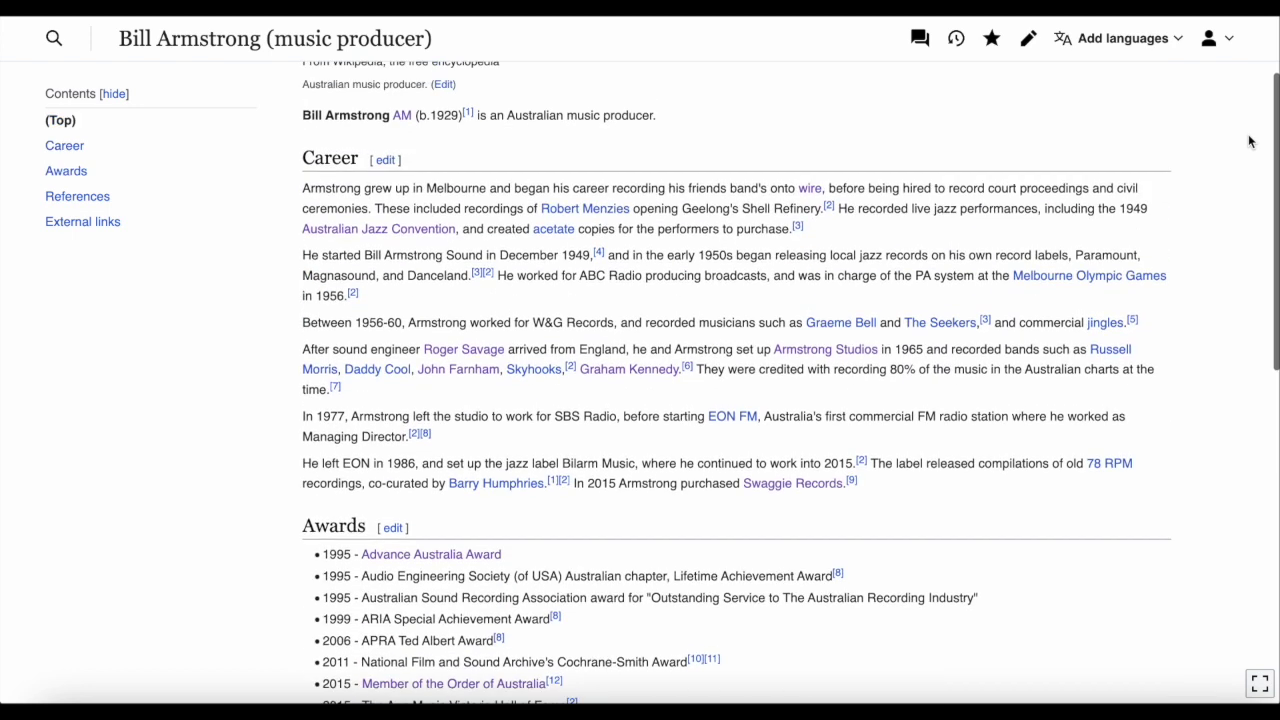
pyautogui.scroll(2, 1249, 141)
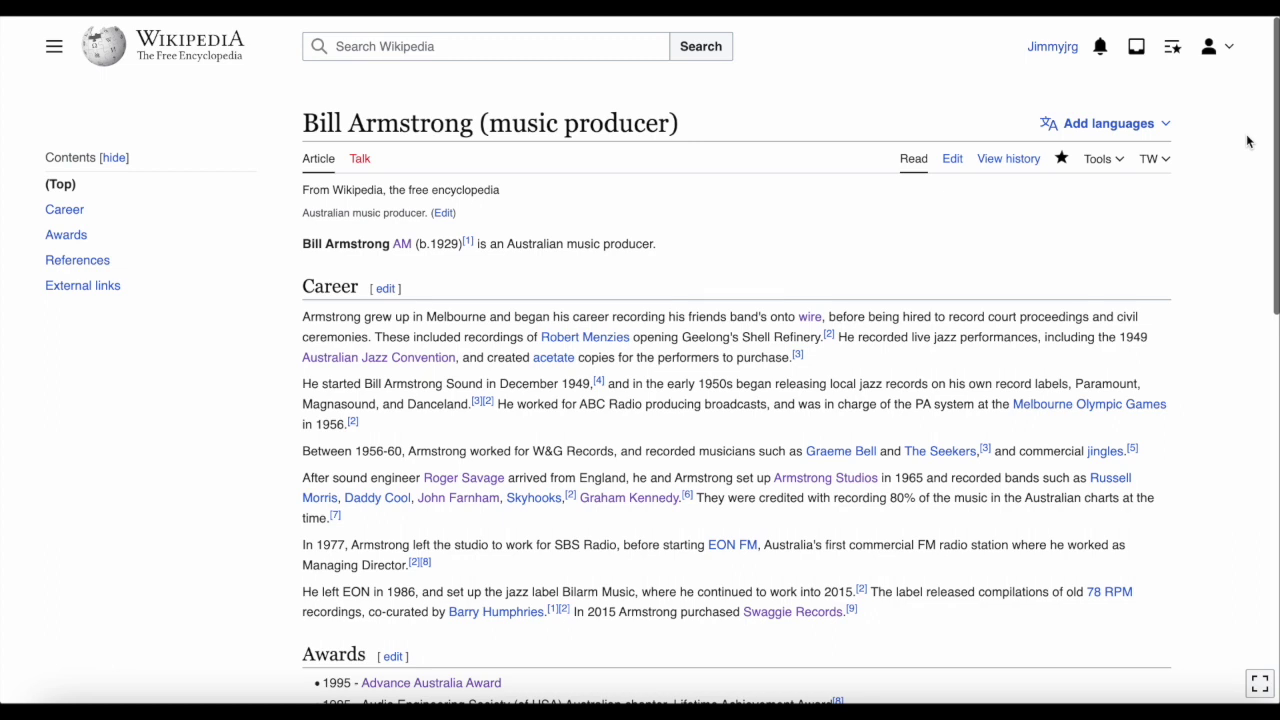
# Step: Open the Bill Armstrong article in VisualEditor and show the Page options menu
pyautogui.click(954, 160)
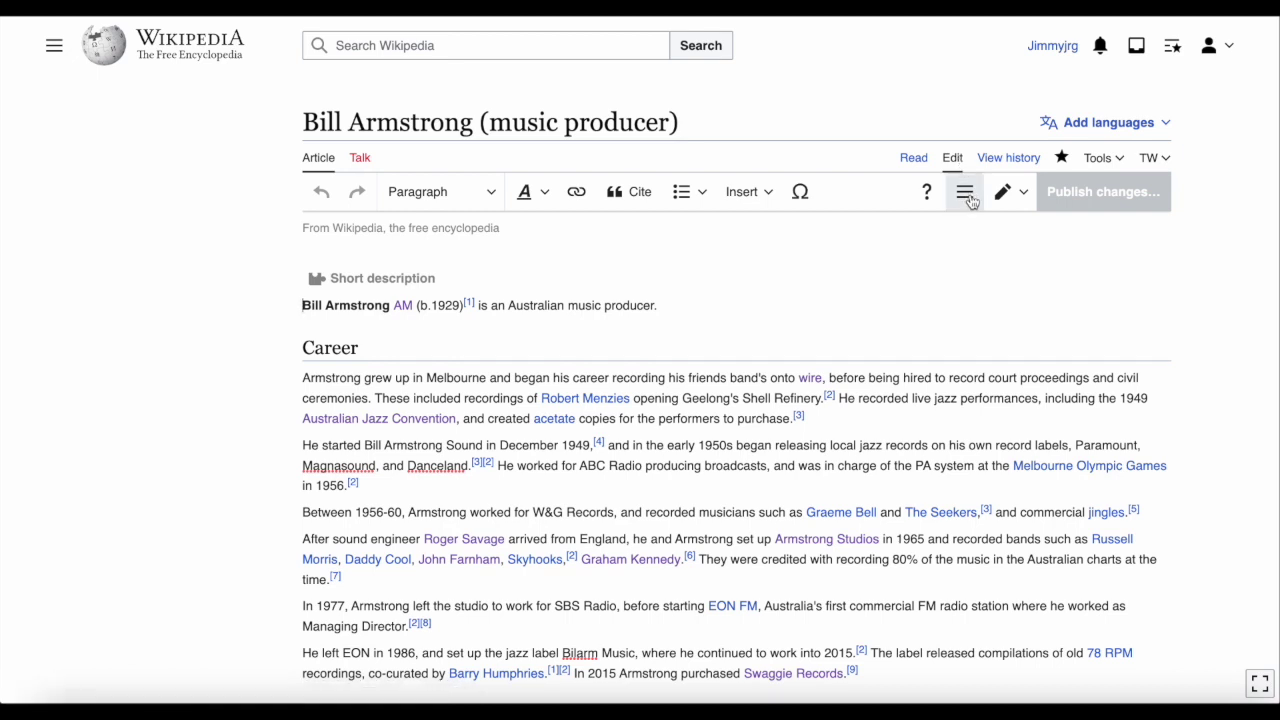
pyautogui.click(969, 201)
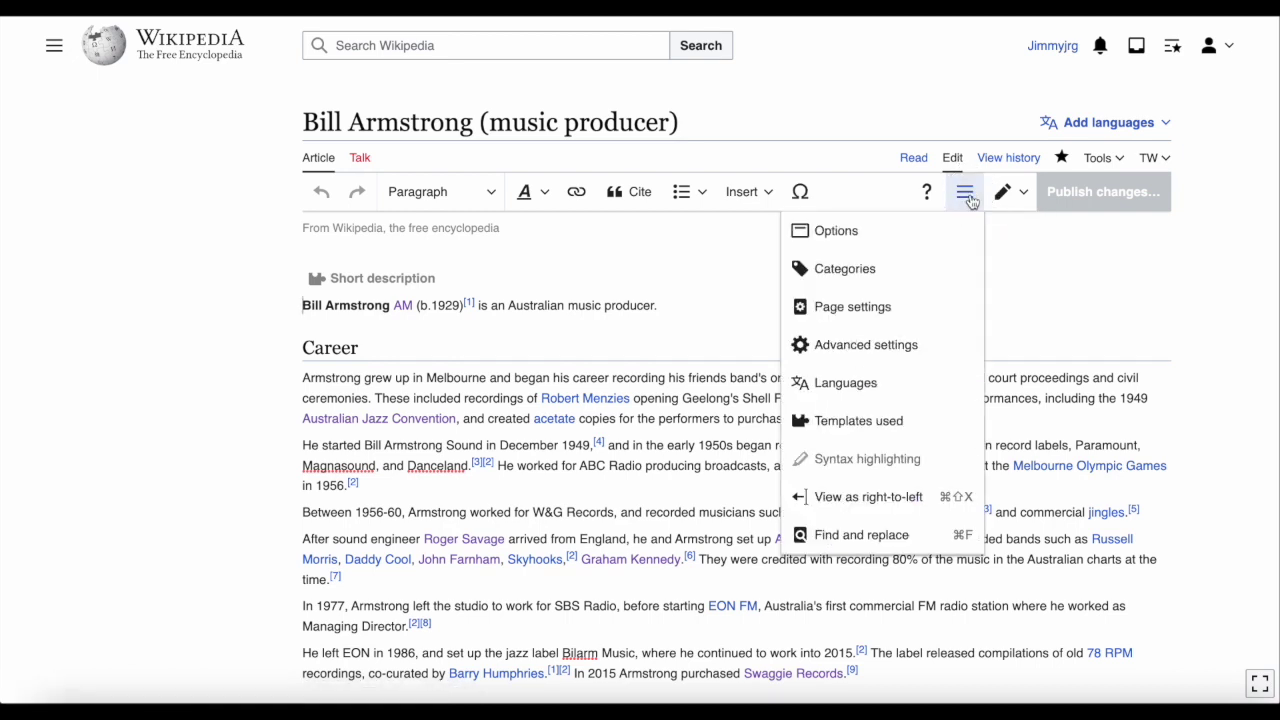
# Step: In the Categories settings, add the 'Living people' and '1929 births' categories
pyautogui.click(902, 268)
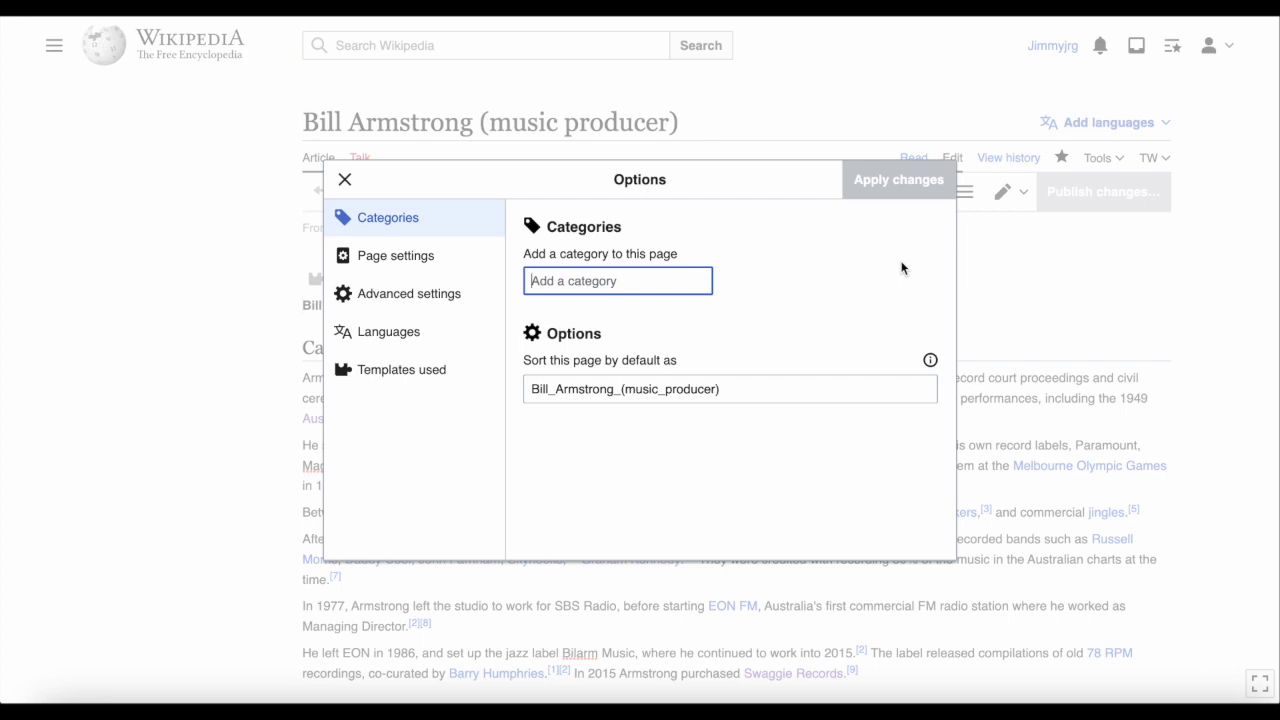
pyautogui.write('Li')
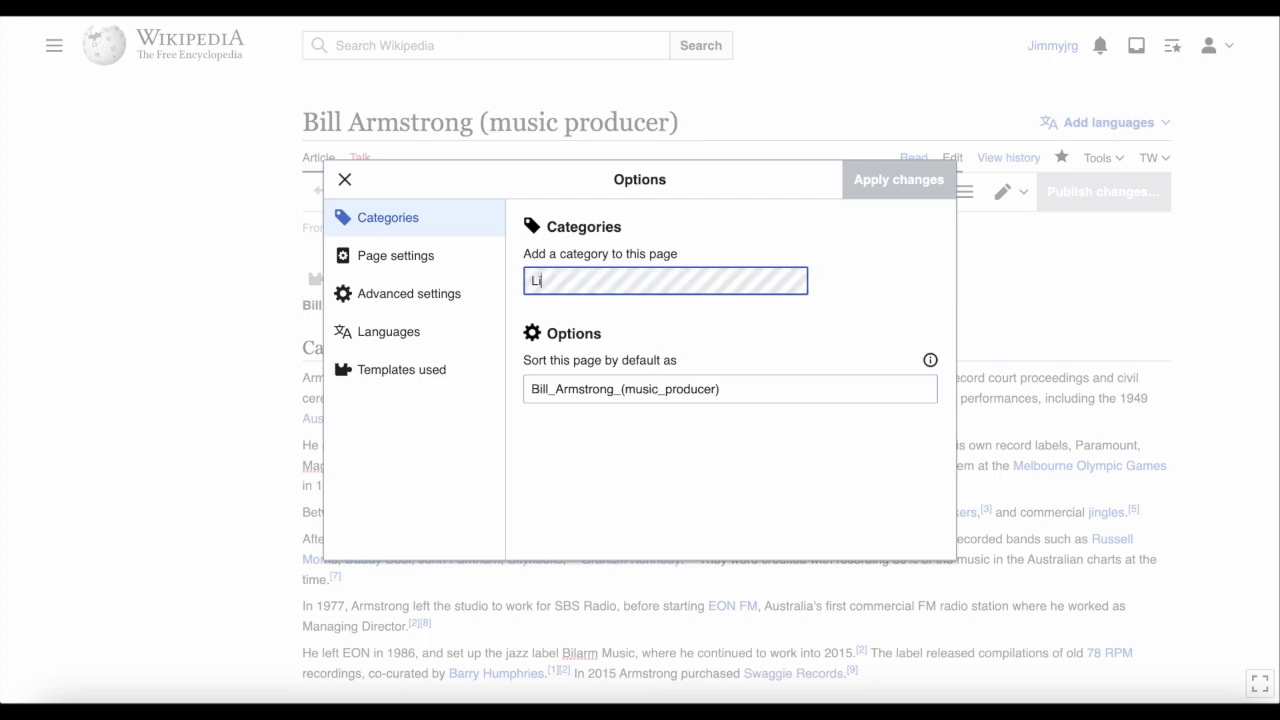
pyautogui.write('ving peo')
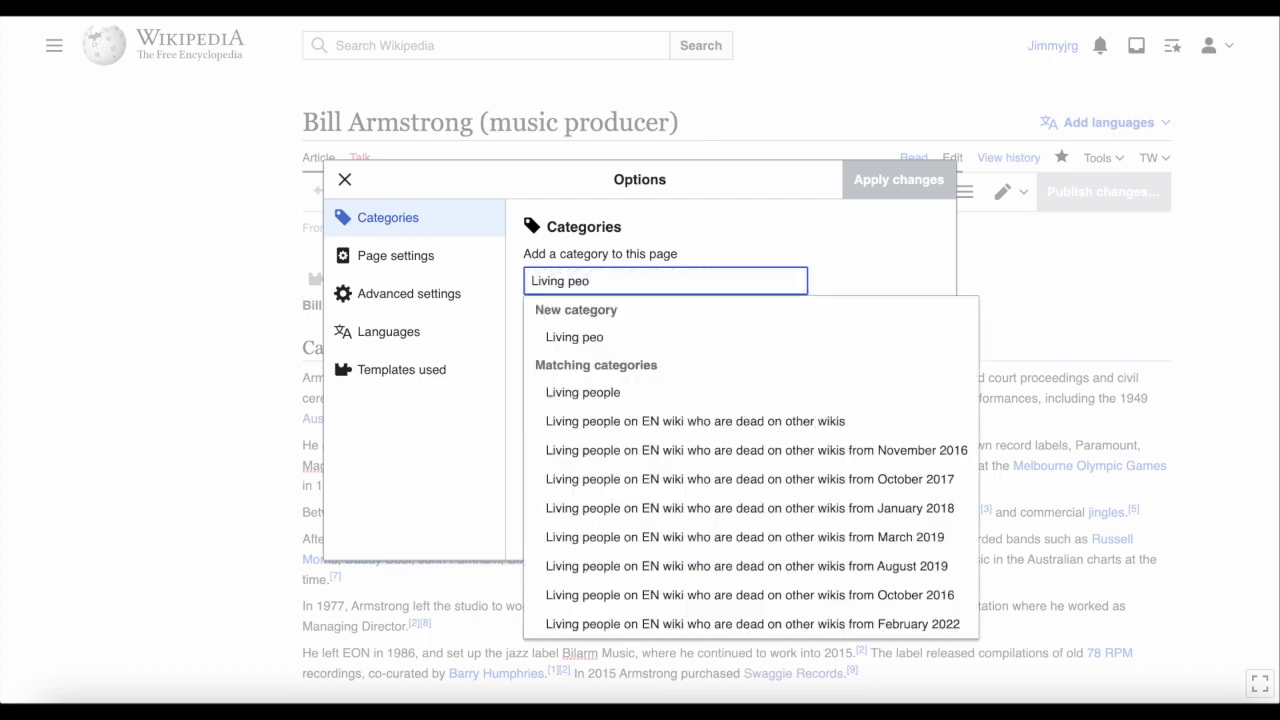
pyautogui.write('ple')
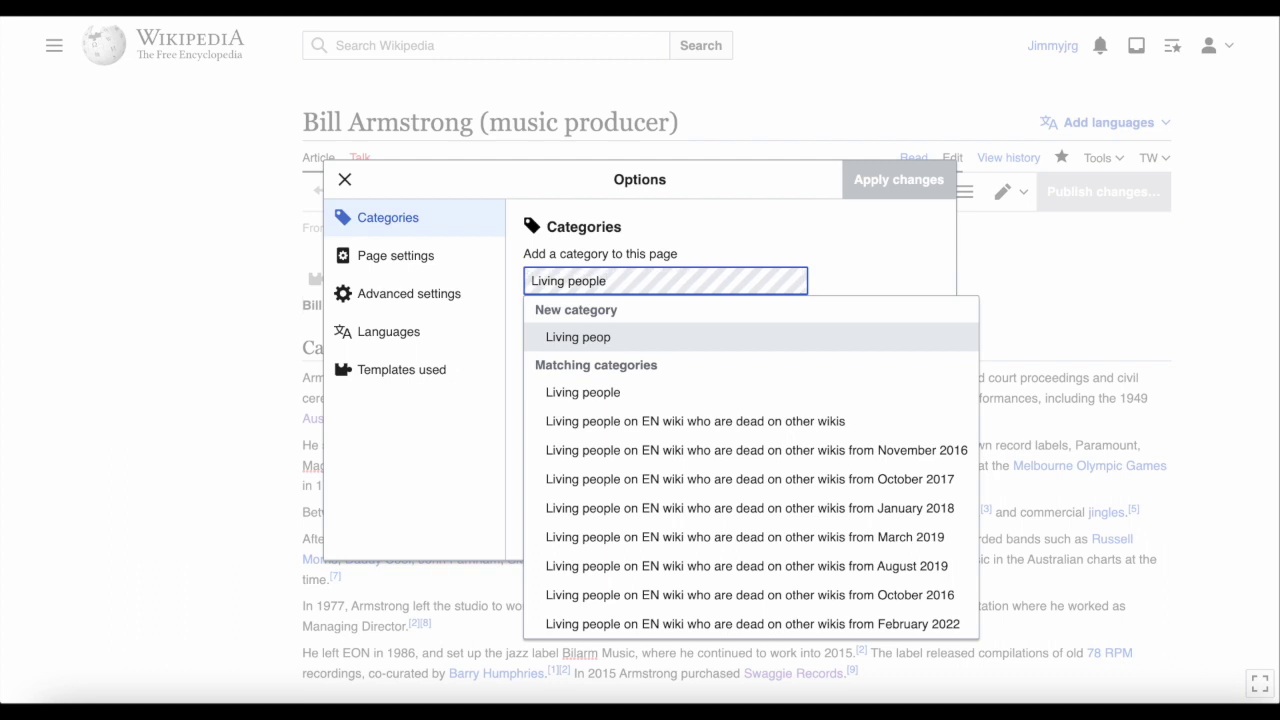
pyautogui.click(595, 337)
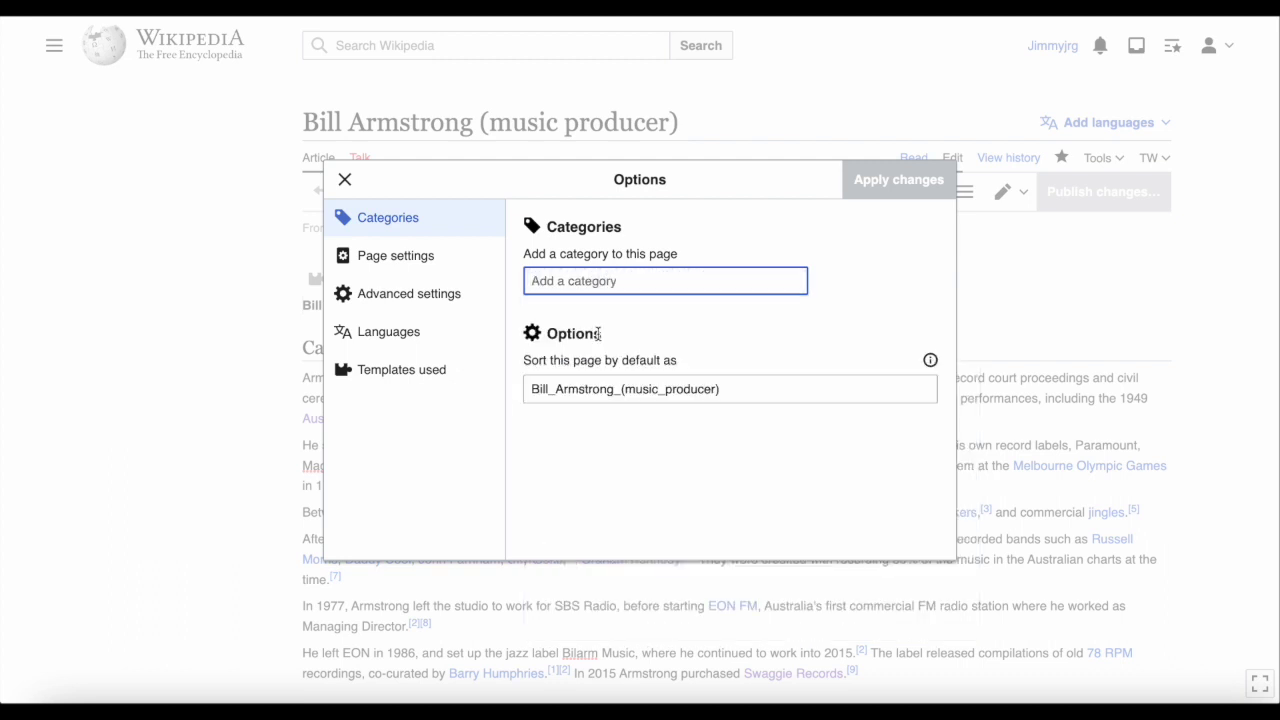
pyautogui.write('1929 bi')
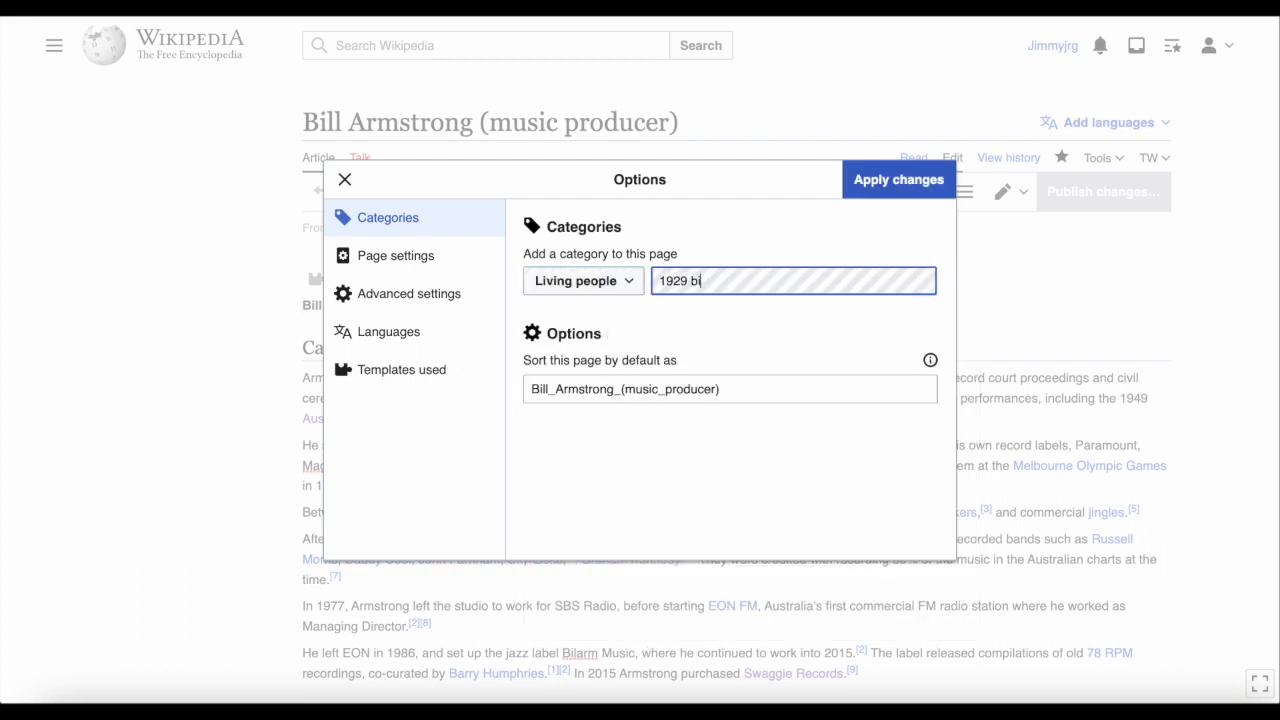
pyautogui.write('rths')
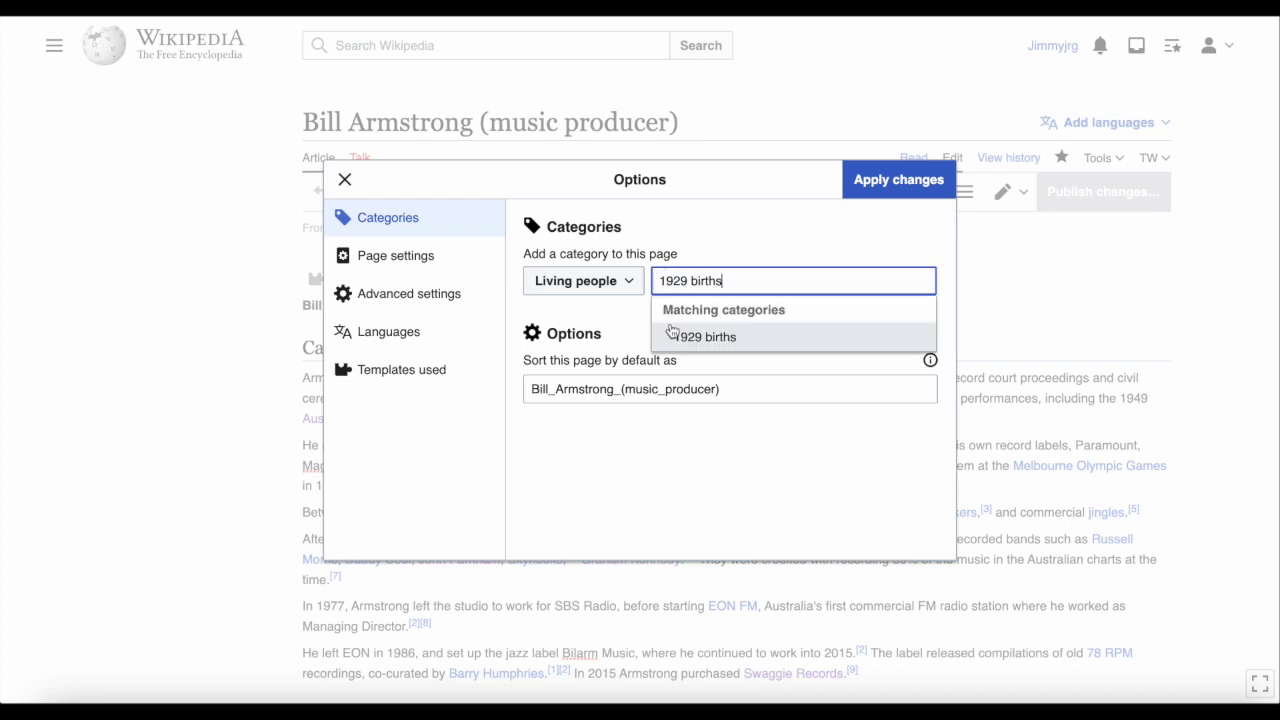
pyautogui.click(672, 335)
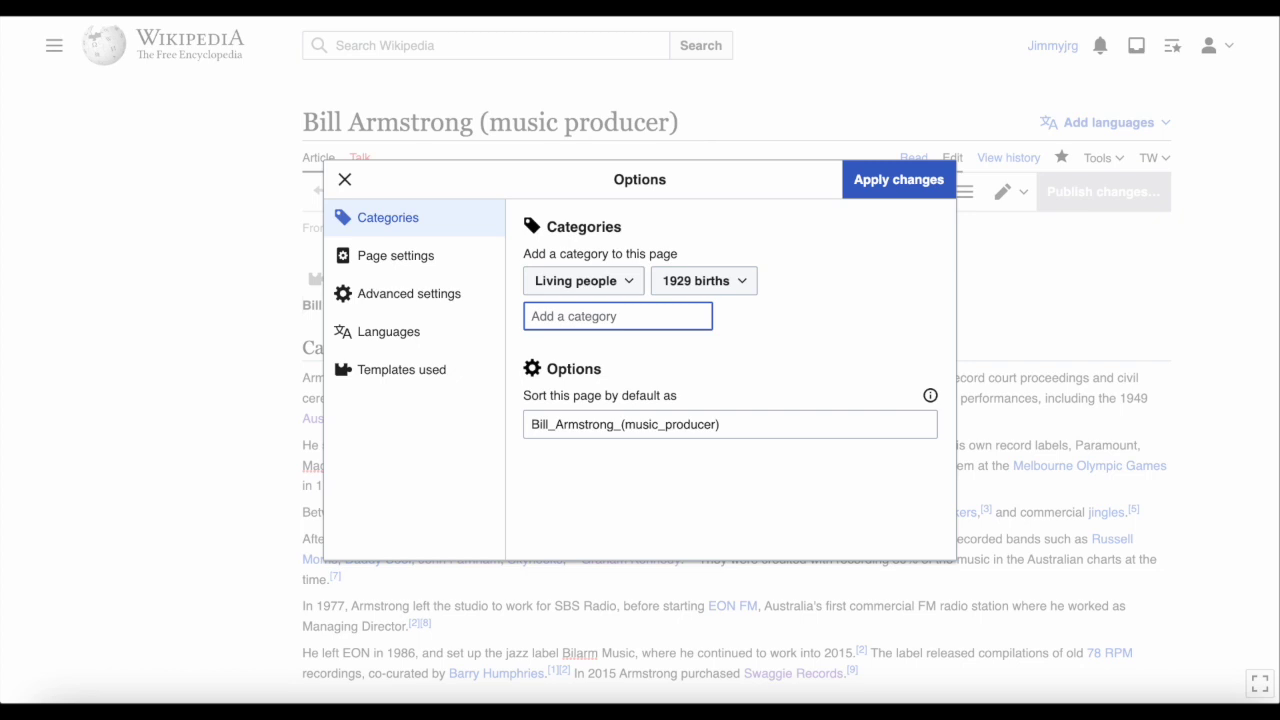
# Step: Add the 'Members of the Order of Australia' and 'Australian record producers' categories
pyautogui.write('Members o')
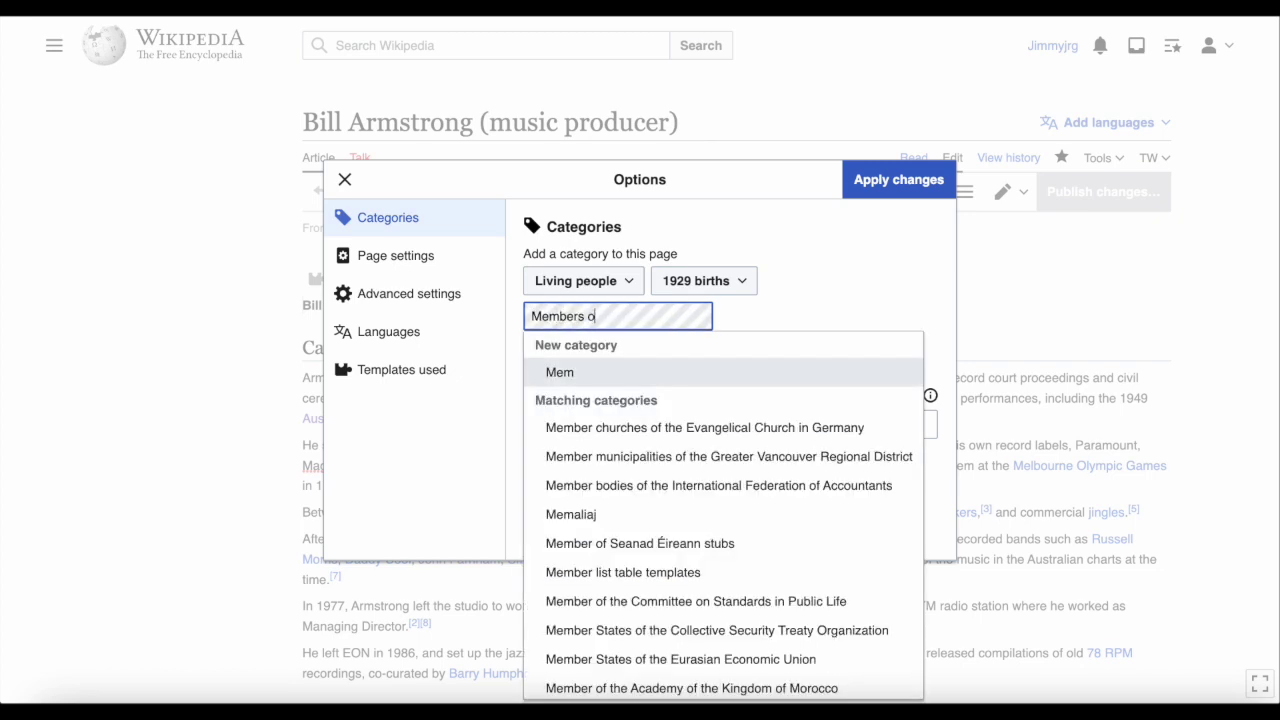
pyautogui.write('f the Ord')
pyautogui.write('er of Aus')
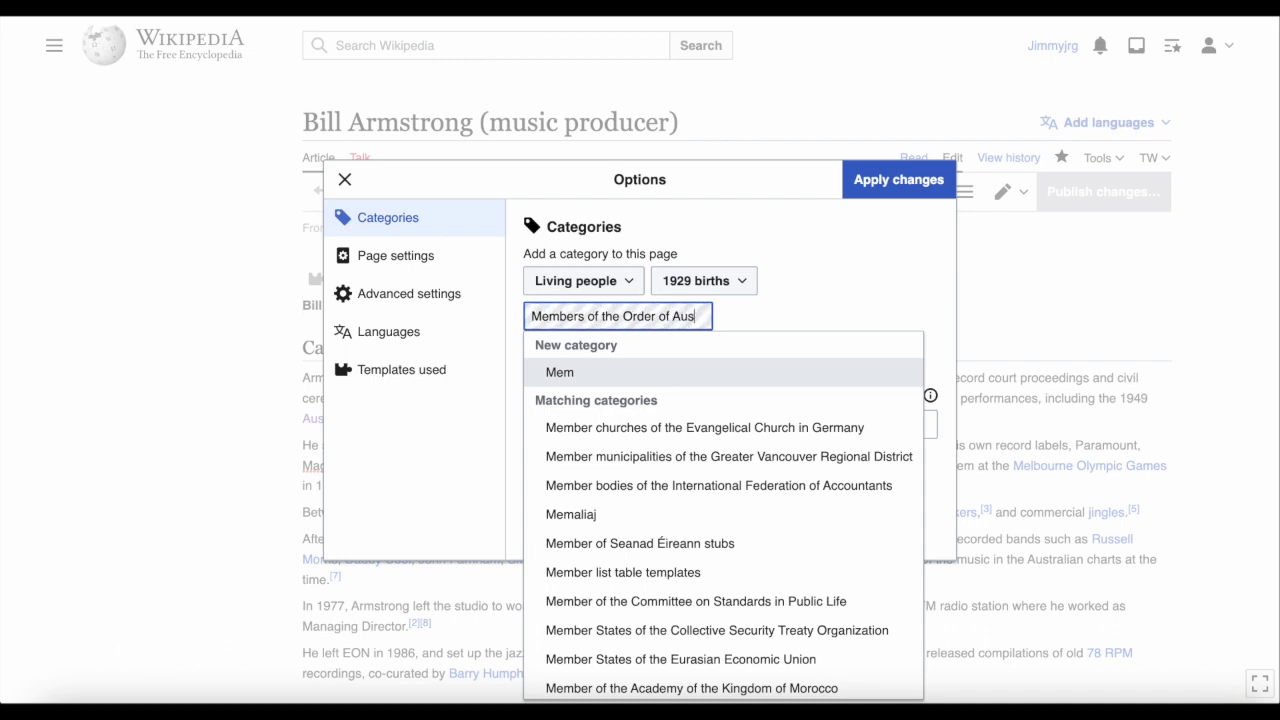
pyautogui.click(672, 427)
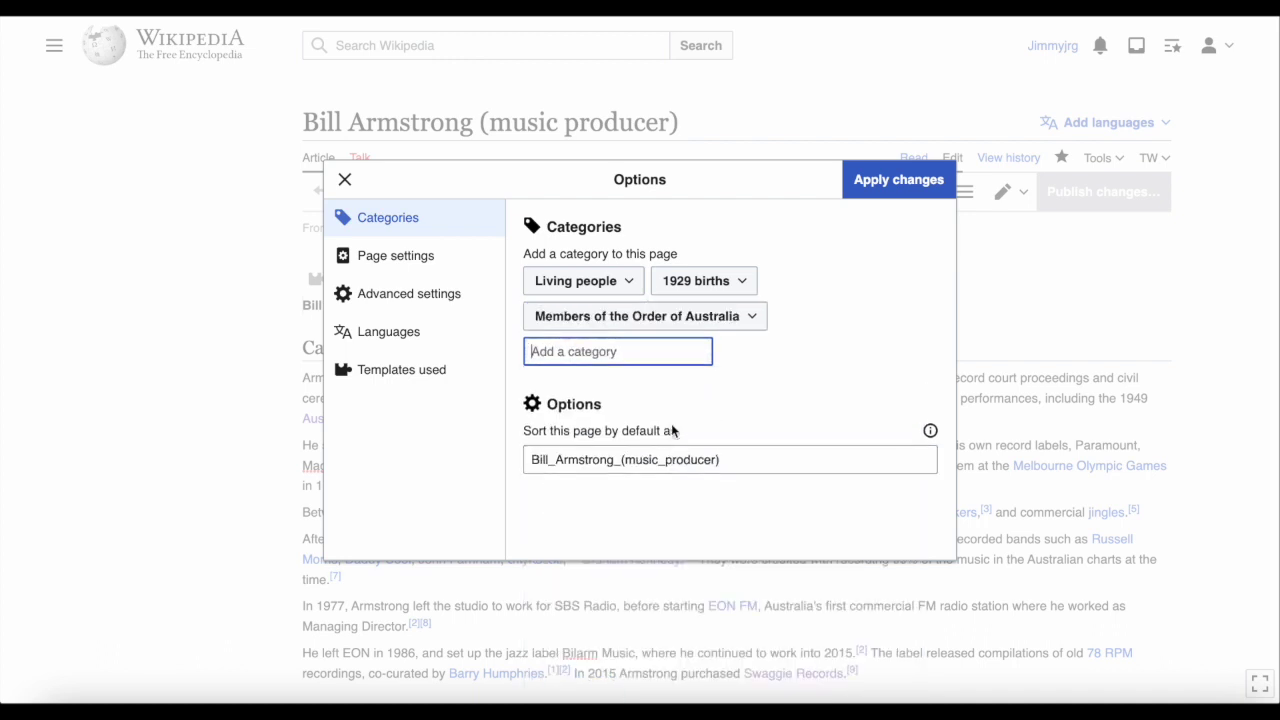
pyautogui.write('Australian ')
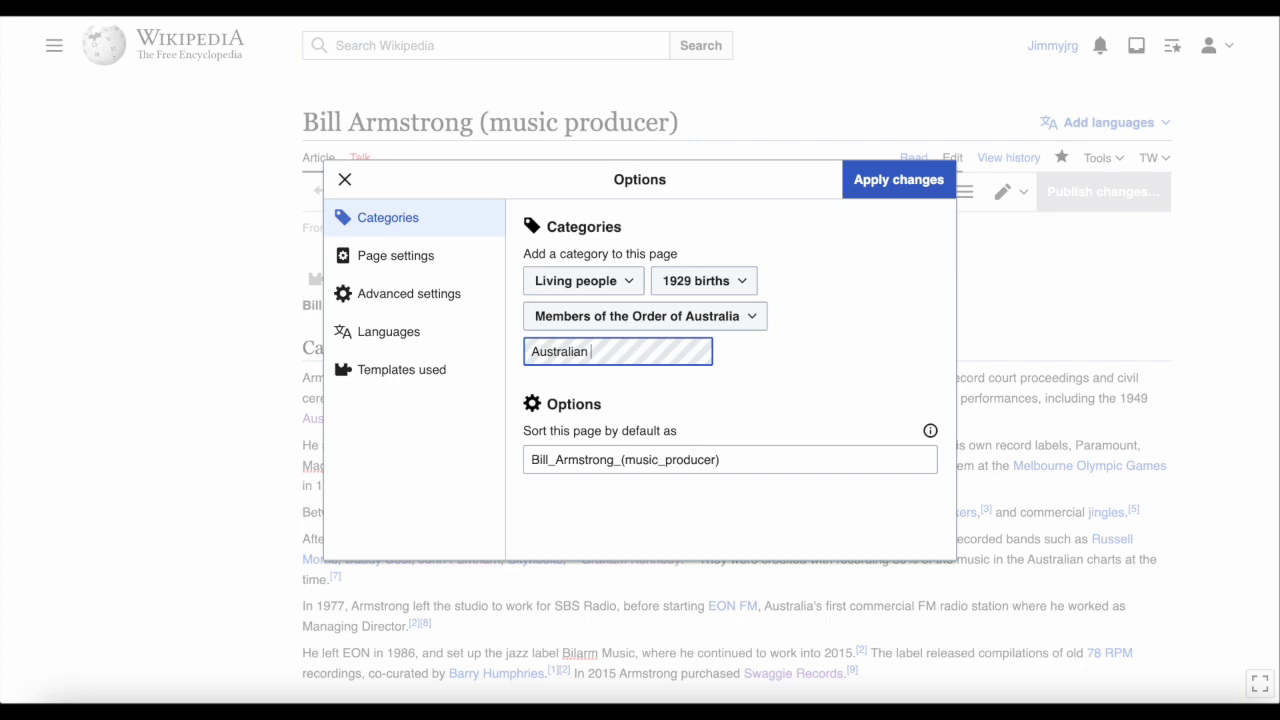
pyautogui.write('recor')
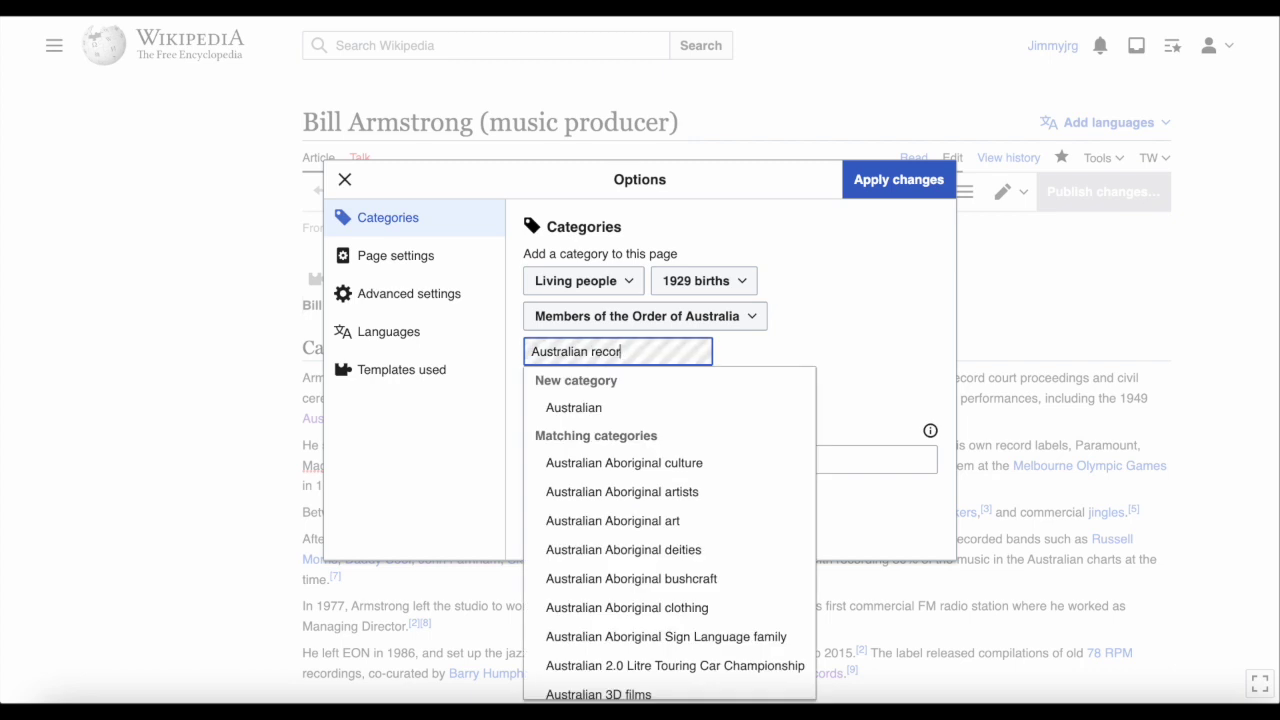
pyautogui.write('d pro')
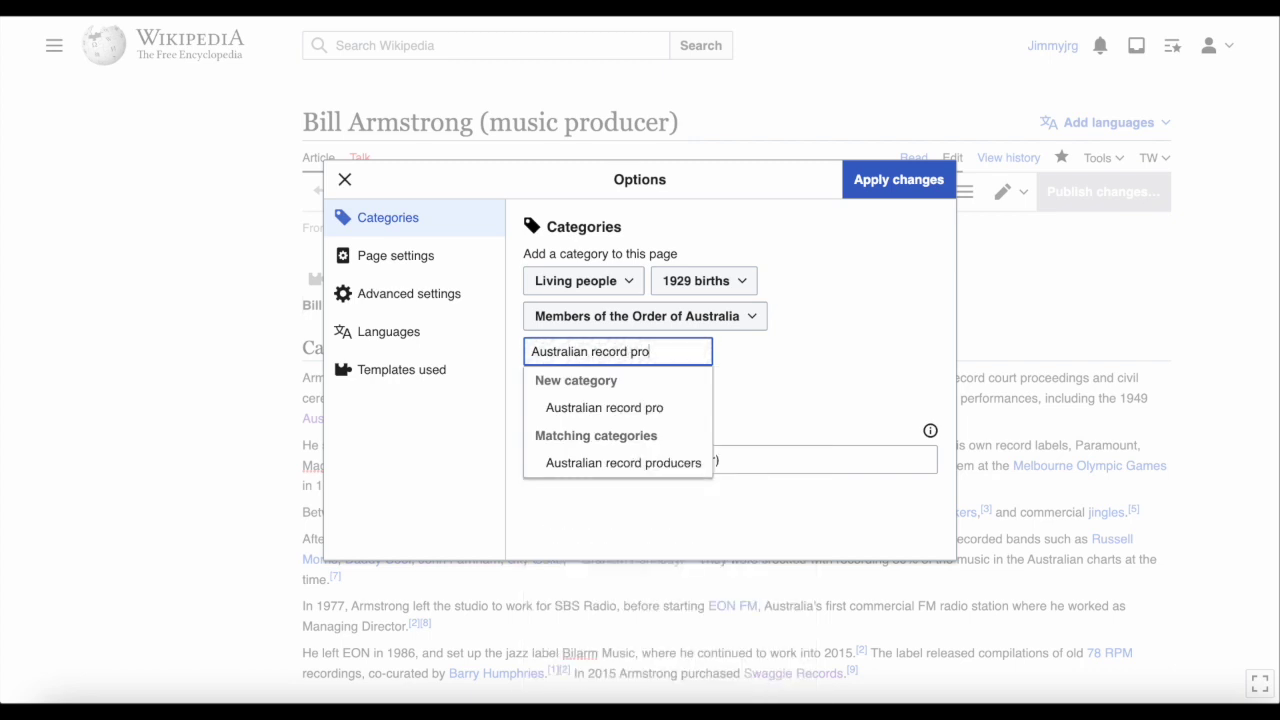
pyautogui.click(652, 463)
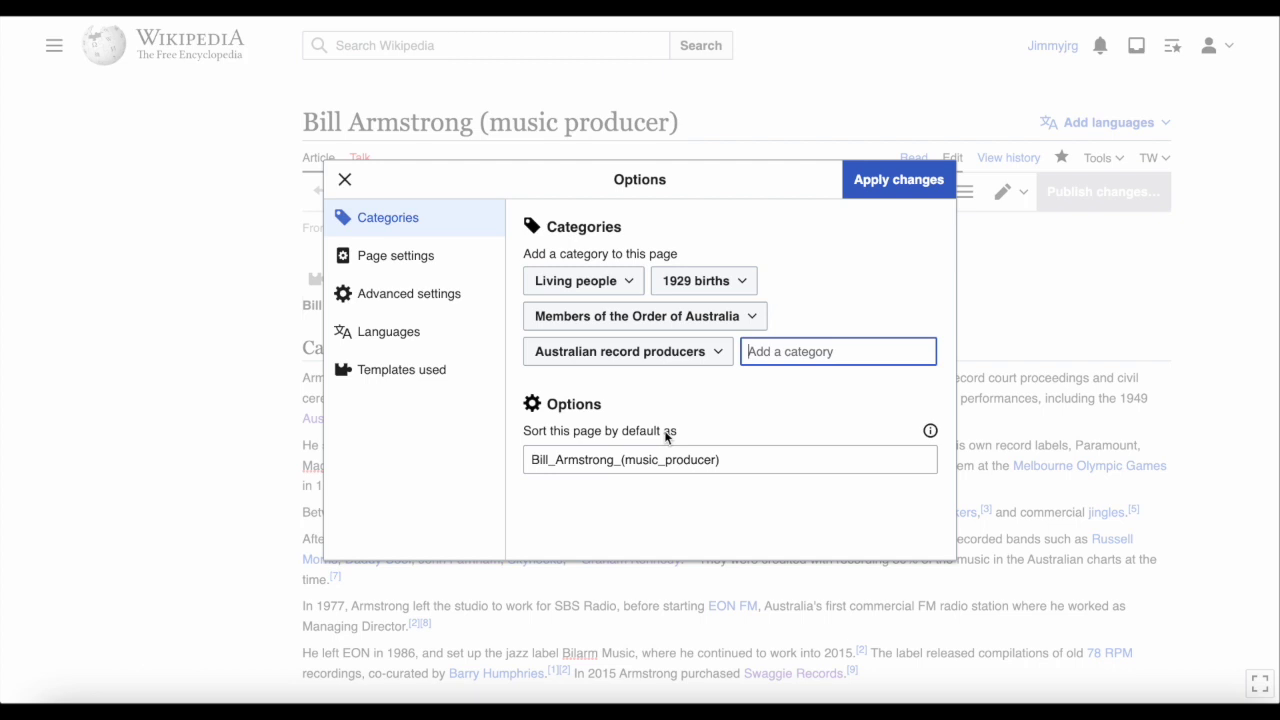
# Step: Apply the Options dialog changes and publish the edit with summary 'Added categories'
pyautogui.click(898, 190)
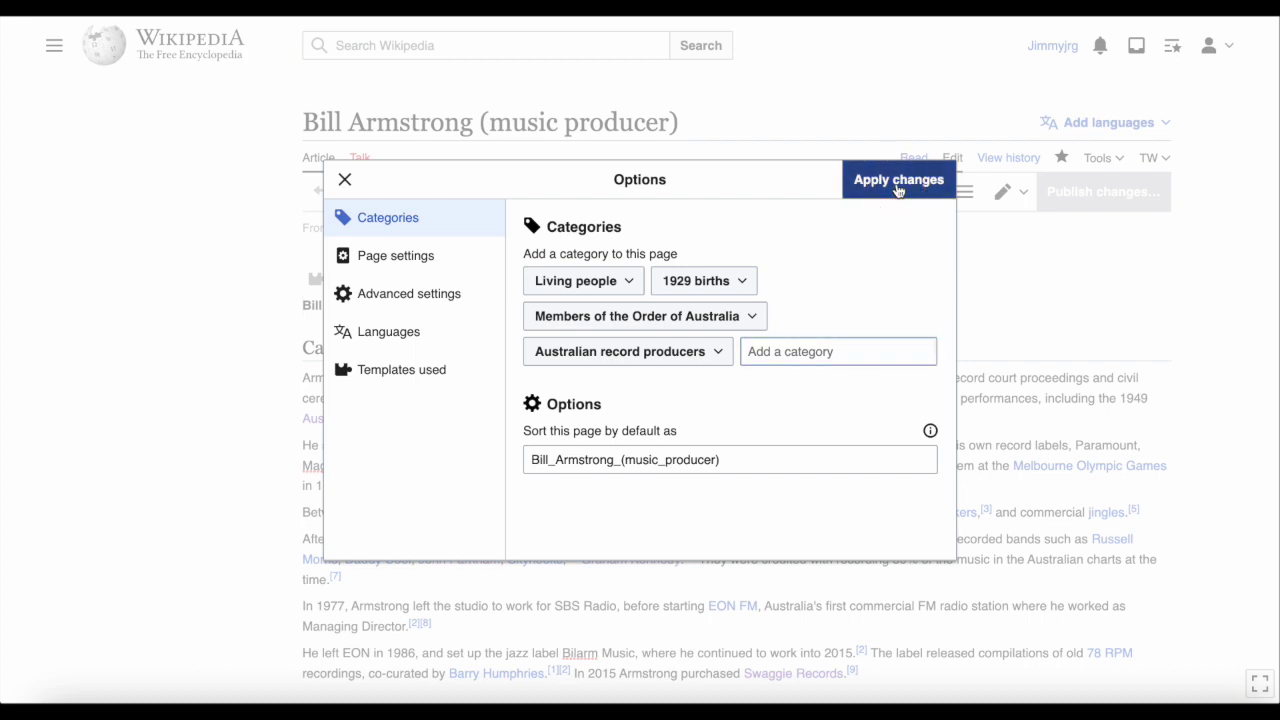
pyautogui.click(1066, 199)
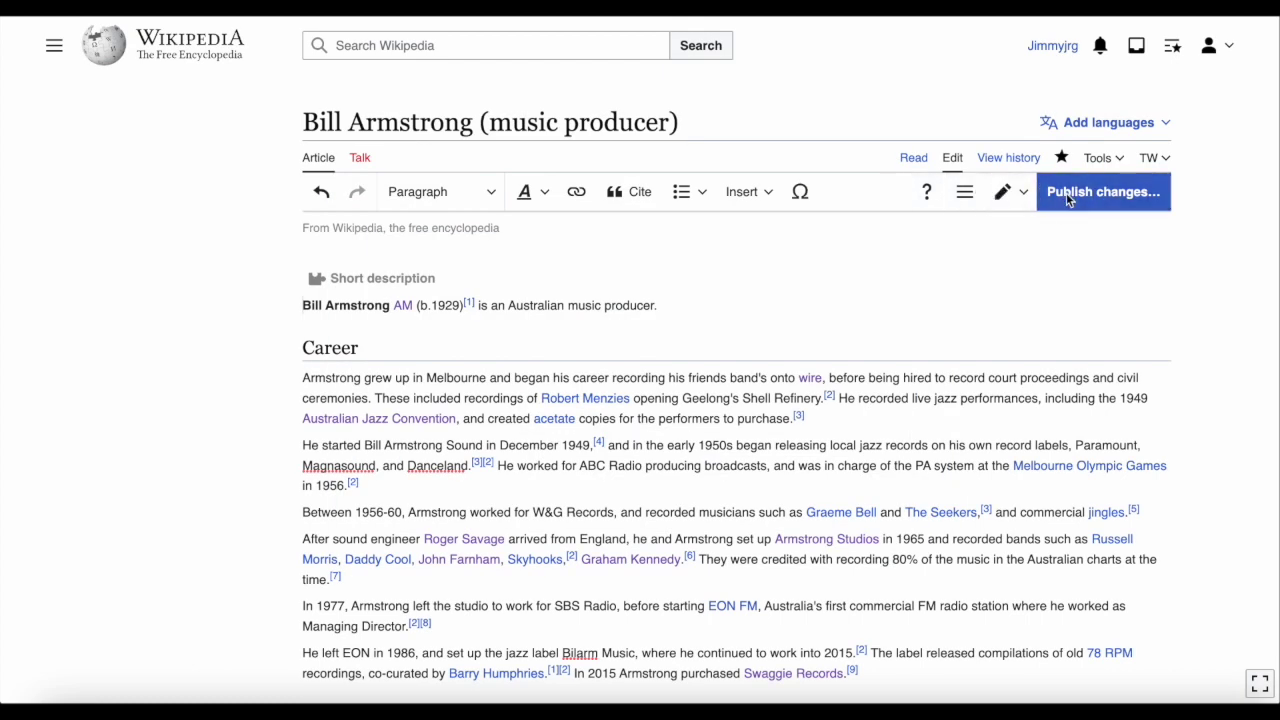
pyautogui.write('Added')
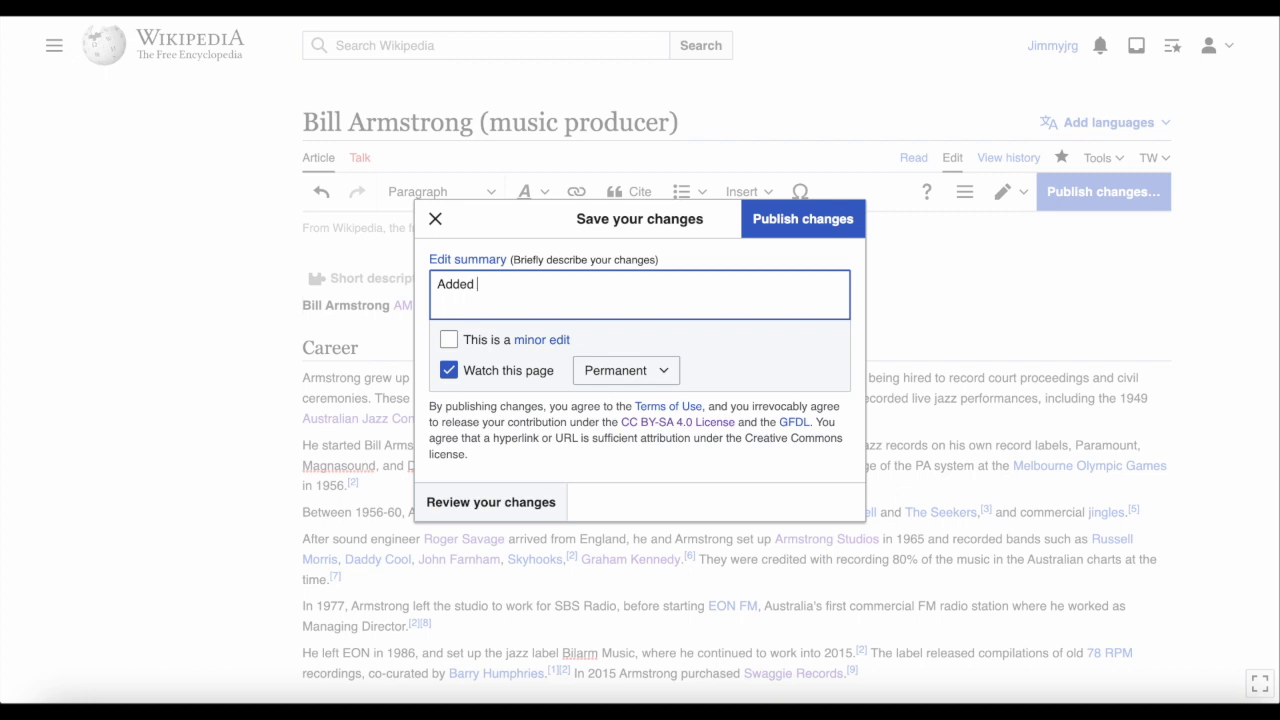
pyautogui.write(' categori')
pyautogui.write('es')
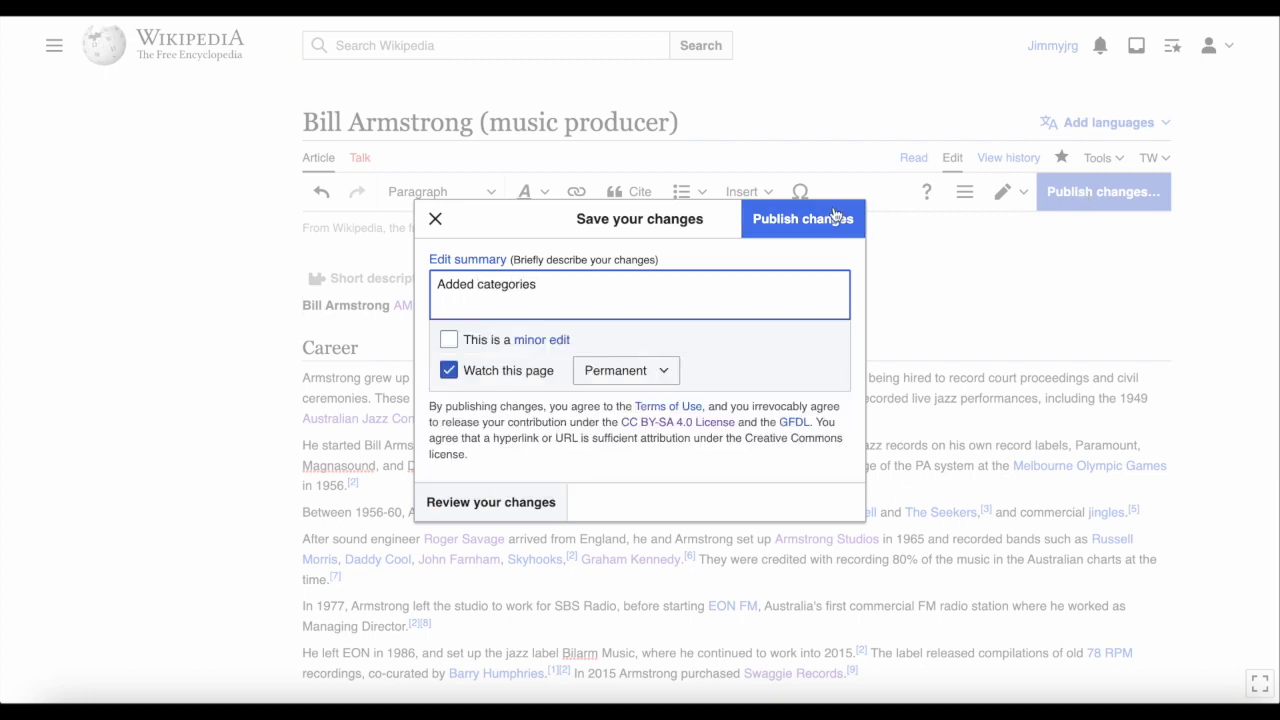
pyautogui.click(835, 216)
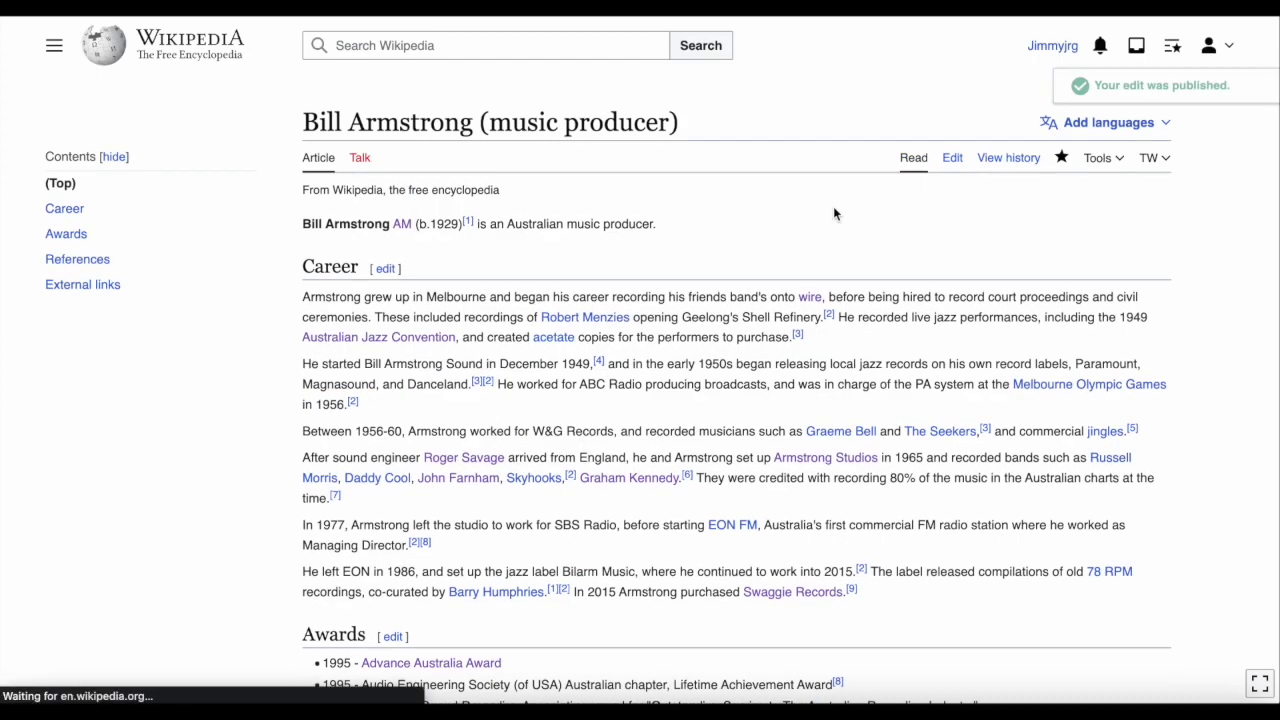